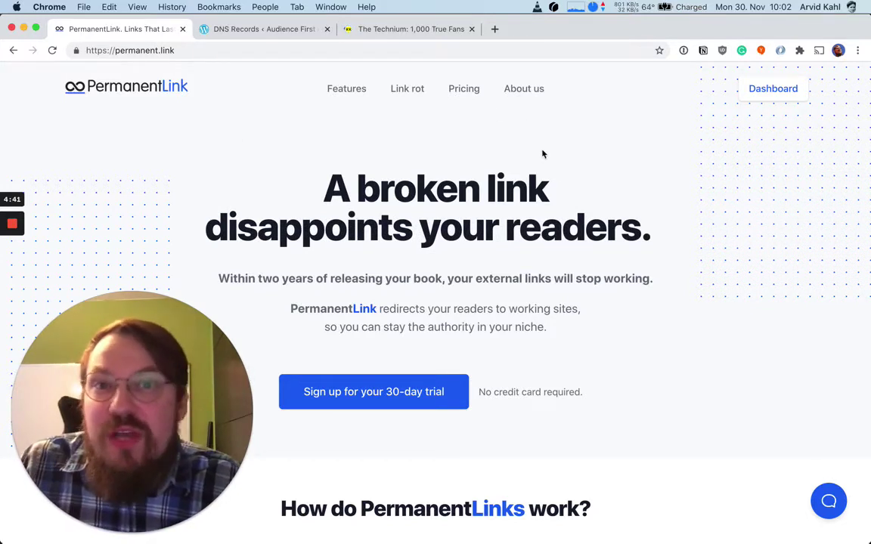
# Go from the PermanentLink homepage to the Dashboard using the top-right navigation
pyautogui.click(750, 89)
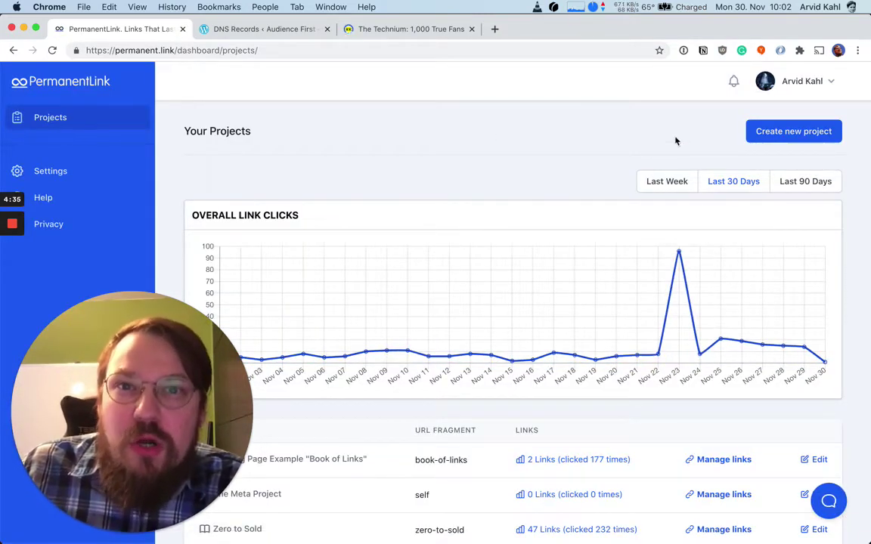
# Create a new project named 'Audience First'
pyautogui.click(792, 132)
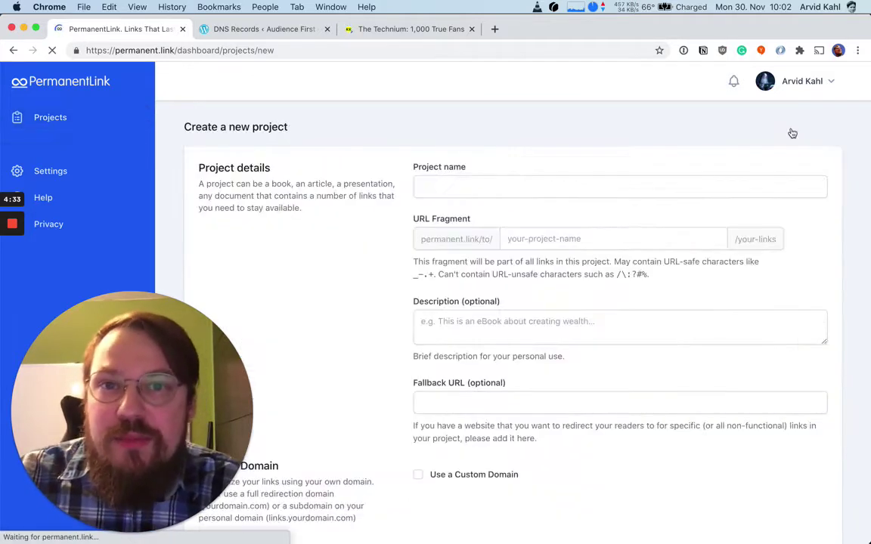
pyautogui.click(472, 192)
pyautogui.write('Aud')
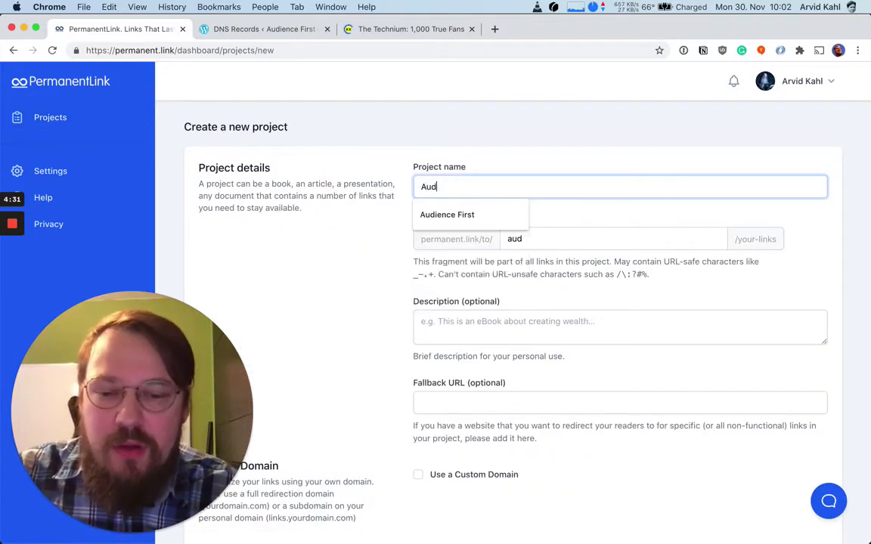
pyautogui.write('ience First')
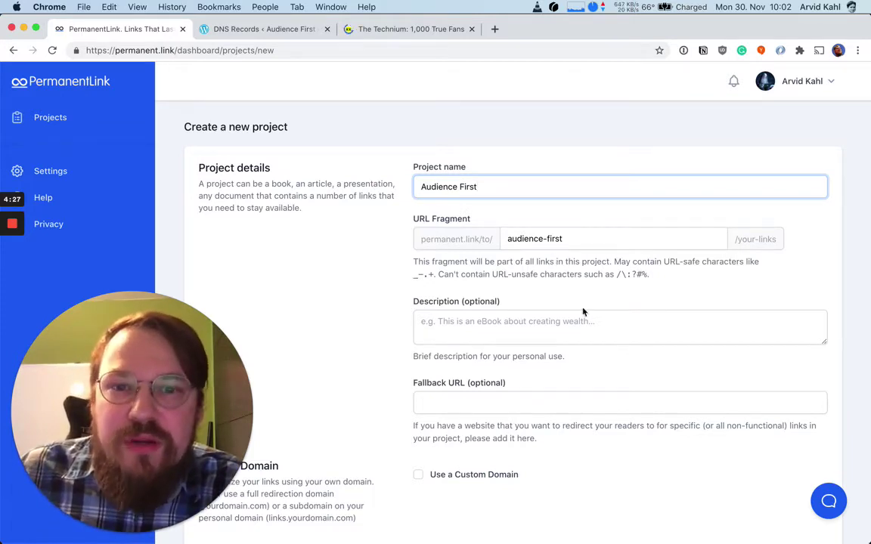
pyautogui.scroll(-1, 596, 355)
pyautogui.scroll(-2, 596, 355)
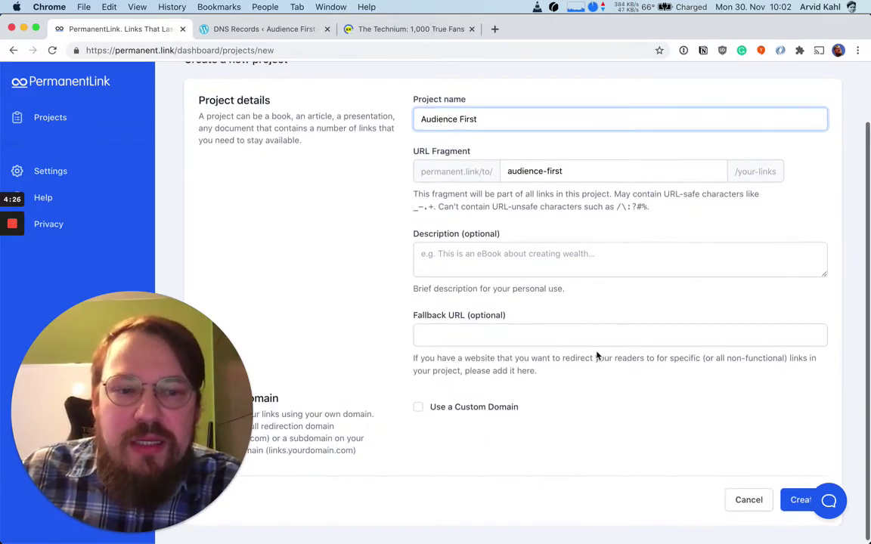
pyautogui.click(797, 497)
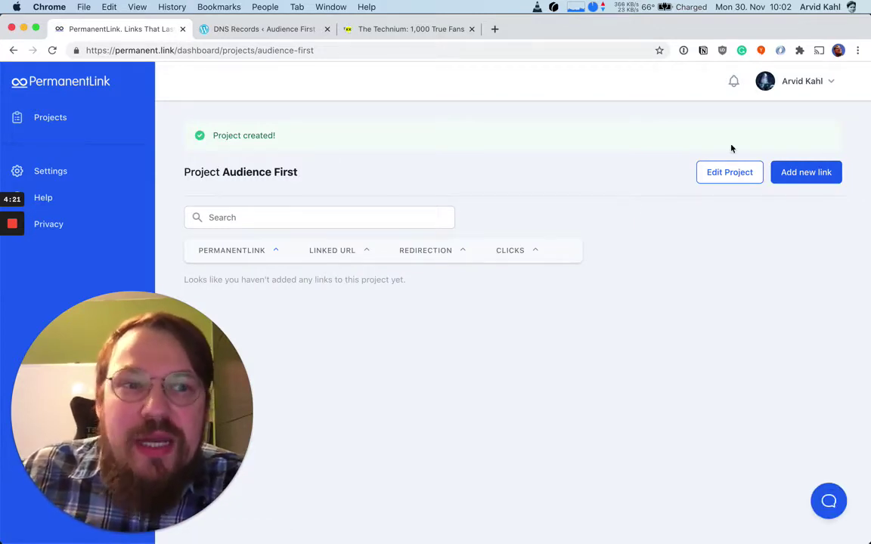
# Add a link to the Technium '1,000 True Fans' essay with fragment 1000-true-fans
pyautogui.click(810, 181)
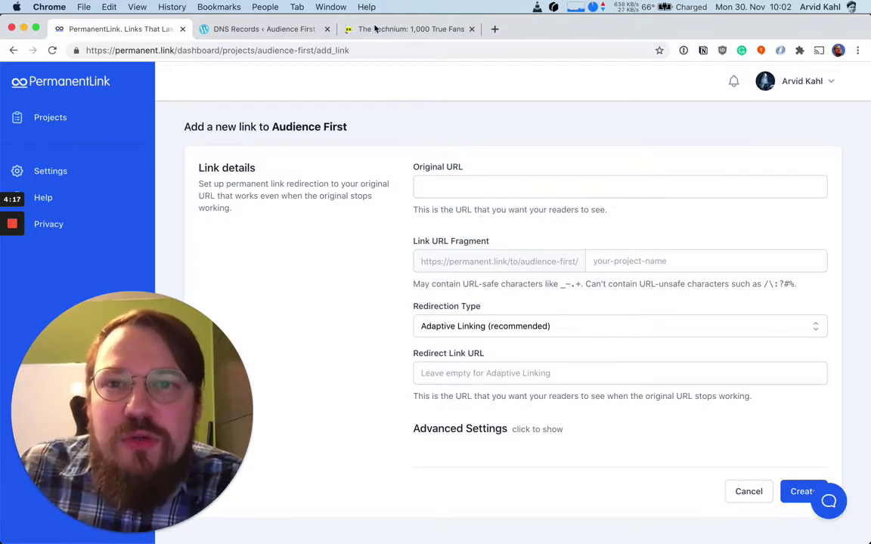
pyautogui.click(341, 30)
pyautogui.click(253, 51)
pyautogui.press('super+c')
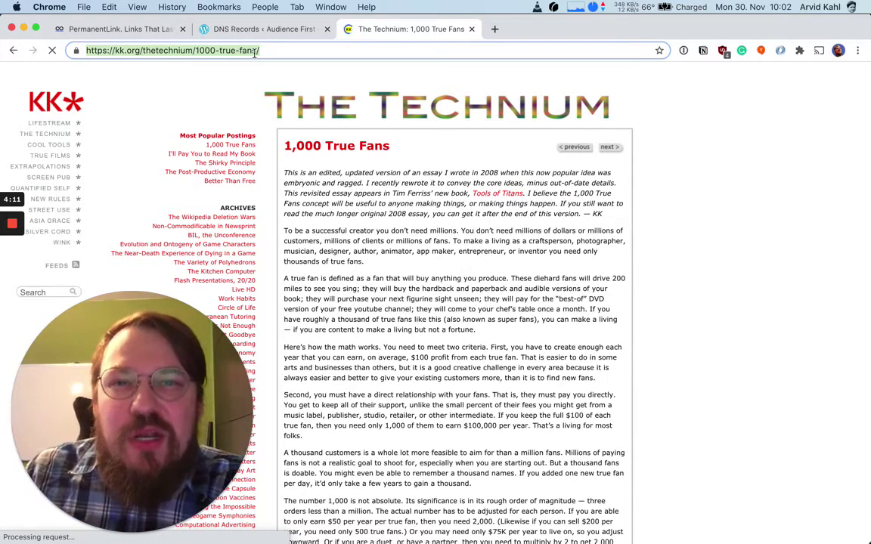
pyautogui.click(119, 29)
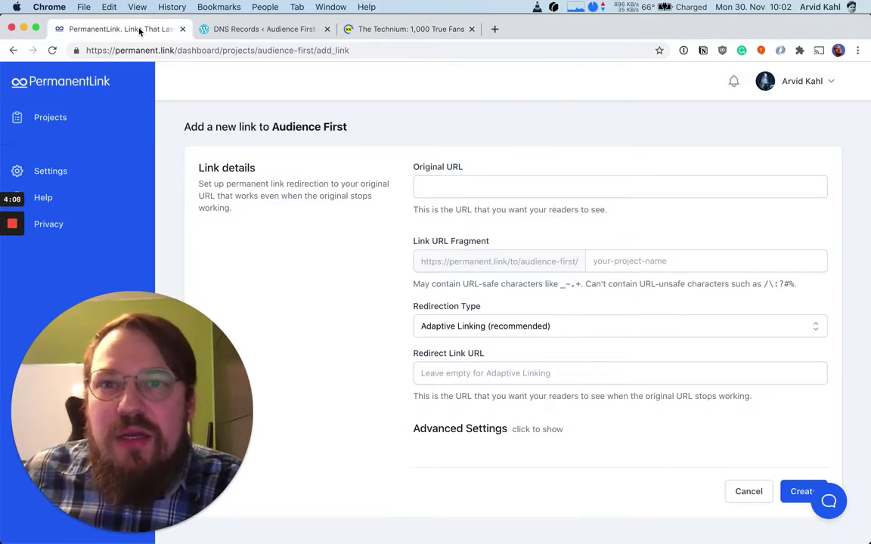
pyautogui.click(532, 192)
pyautogui.press('super+v')
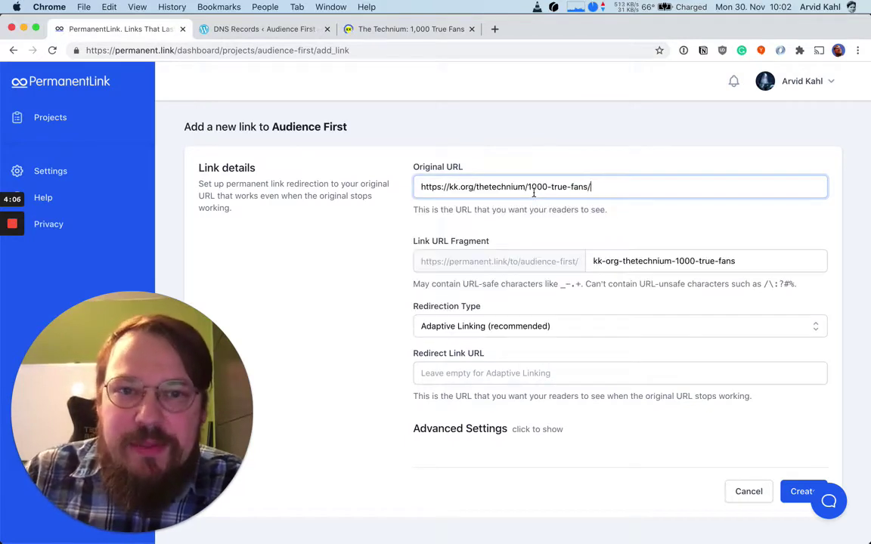
pyautogui.click(674, 261)
pyautogui.press('shift+super+Left')
pyautogui.press('BackSpace')
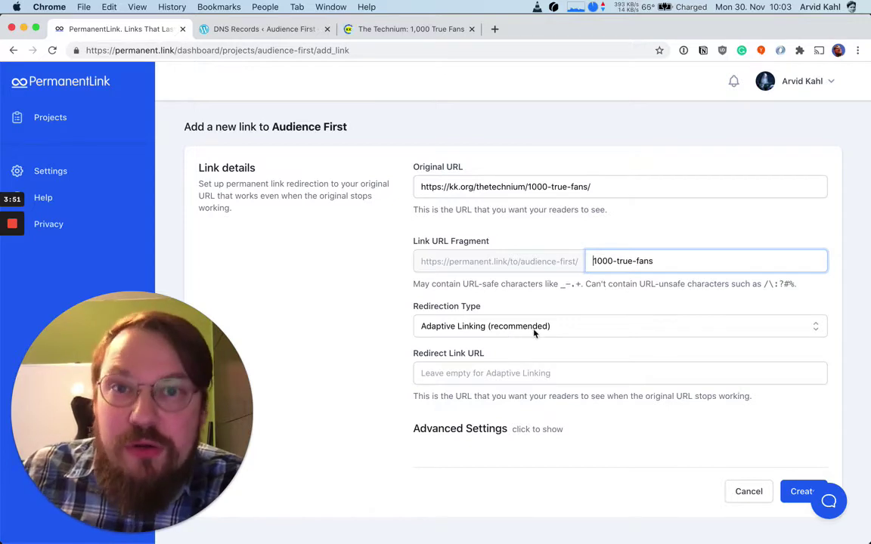
pyautogui.click(804, 487)
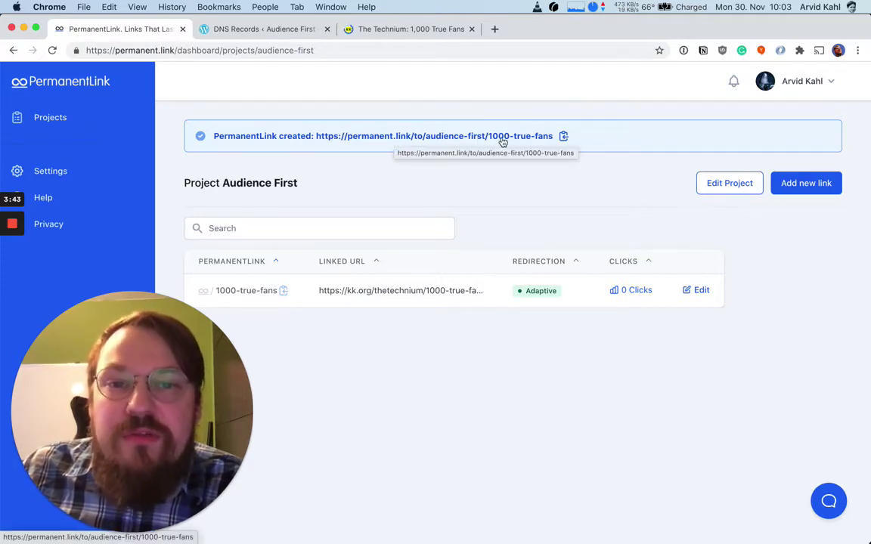
# Test the new permanent link in a new tab, then close both article tabs
pyautogui.click(563, 137)
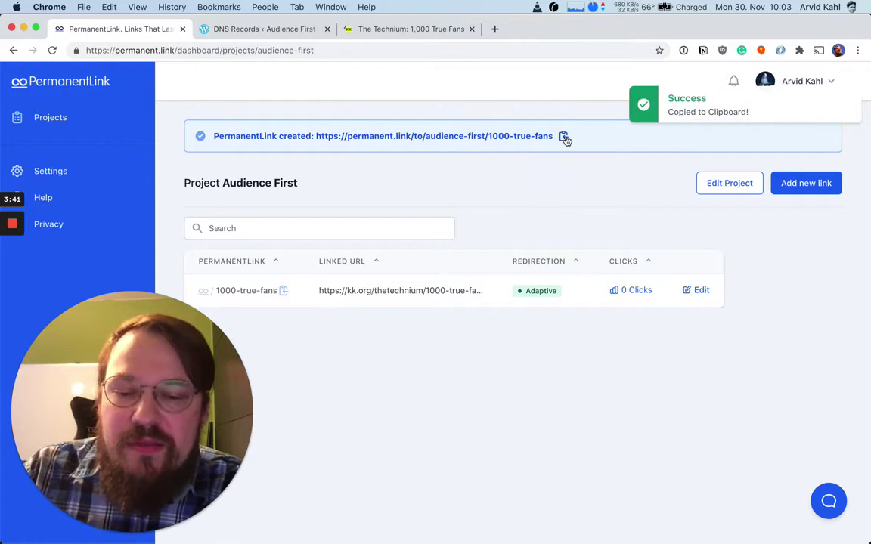
pyautogui.press('super+t')
pyautogui.press('super+v')
pyautogui.press('Return')
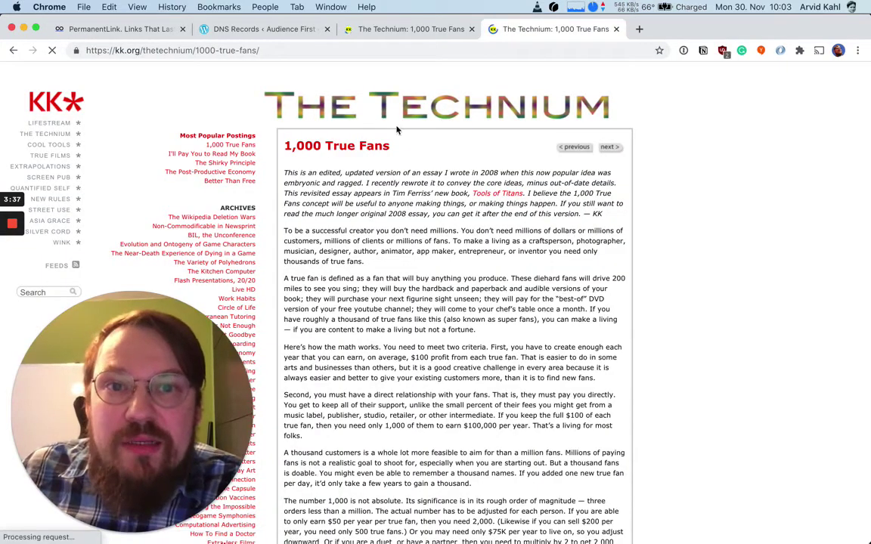
pyautogui.click(618, 29)
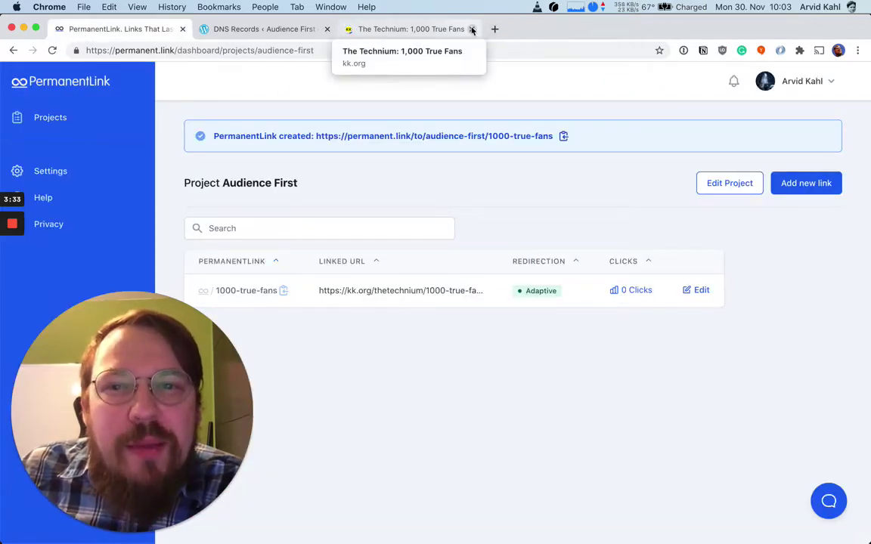
pyautogui.click(472, 29)
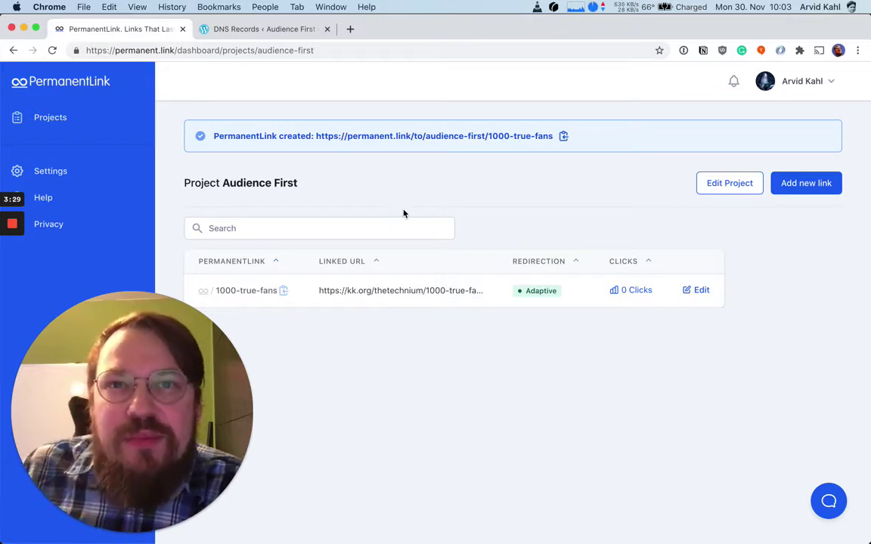
# Turn on Force Redirection for the 1000-true-fans link and save the change
pyautogui.click(701, 290)
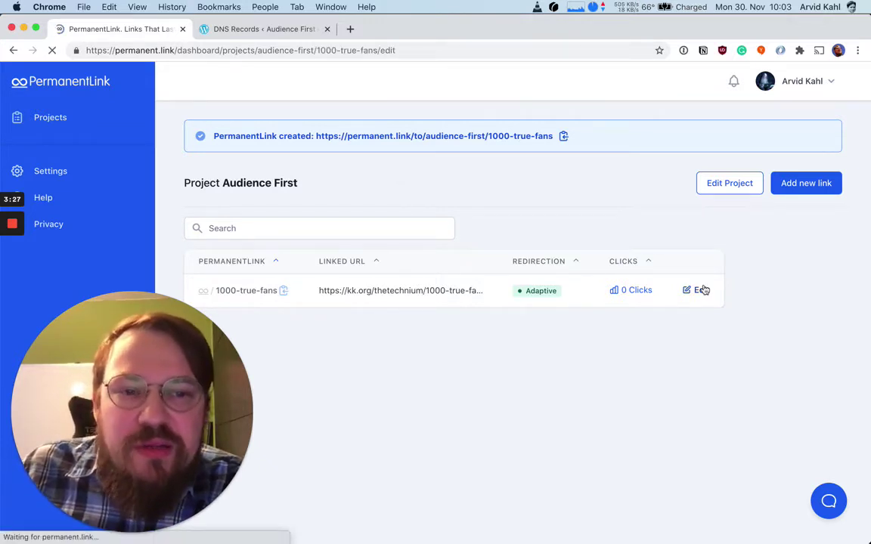
pyautogui.scroll(-4, 395, 476)
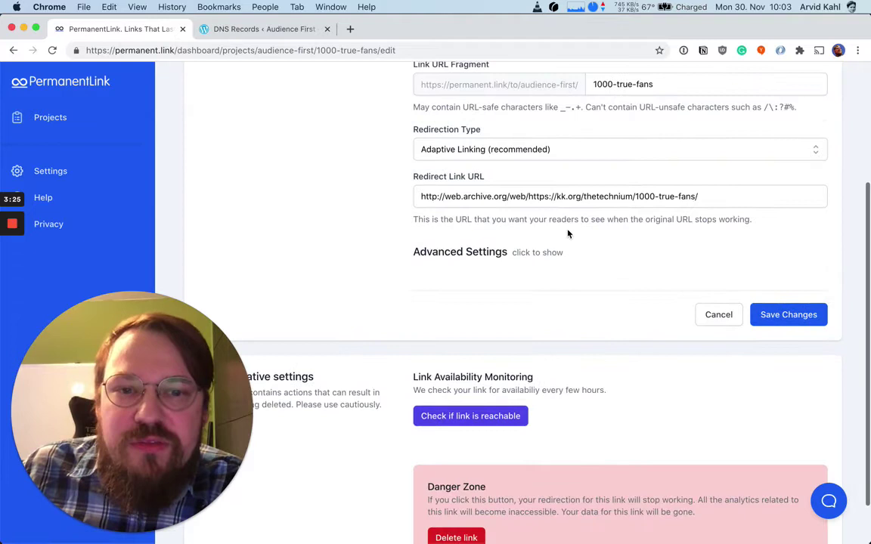
pyautogui.click(547, 252)
pyautogui.click(418, 316)
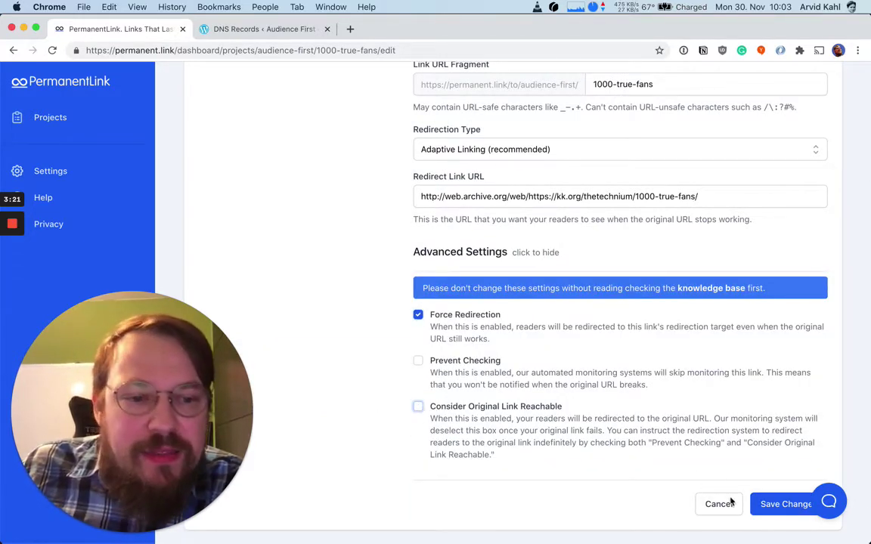
pyautogui.click(779, 509)
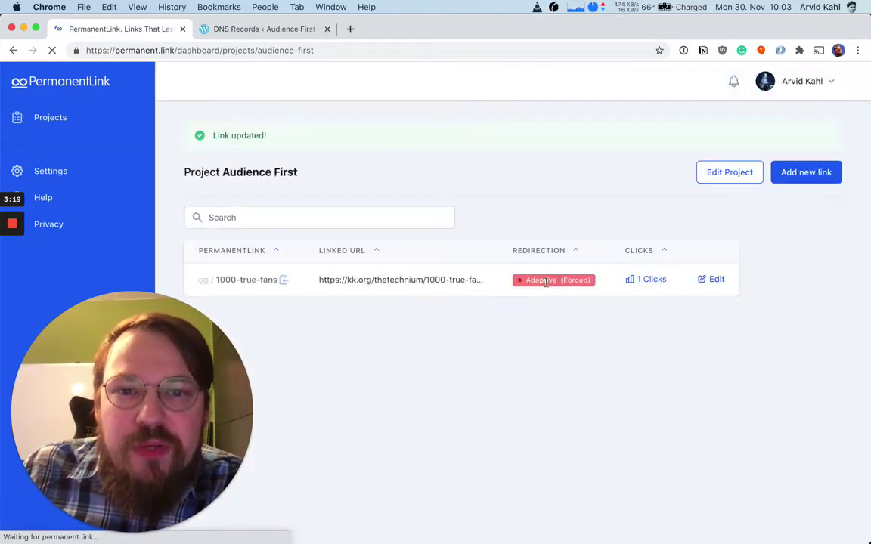
# Load the permanent link in a new tab to confirm the archived essay opens, then return to PermanentLink
pyautogui.click(285, 281)
pyautogui.press('super+t')
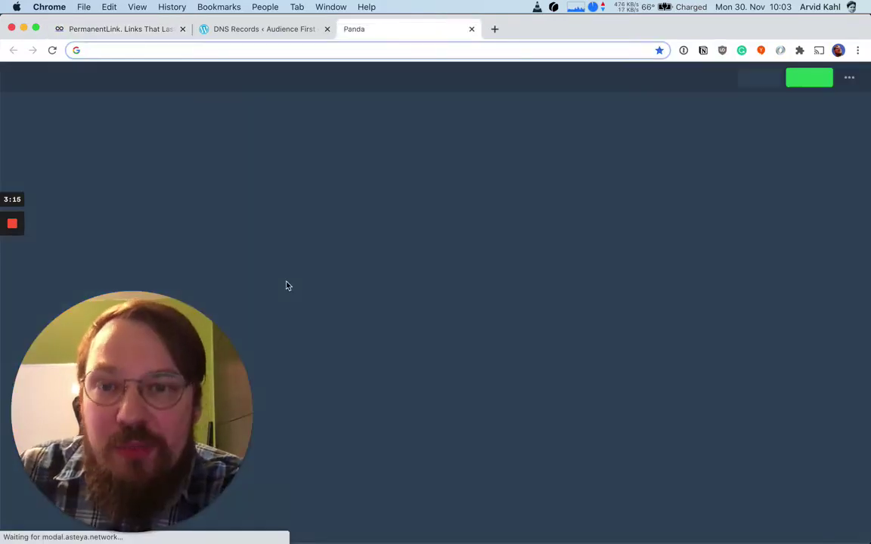
pyautogui.press('super+v')
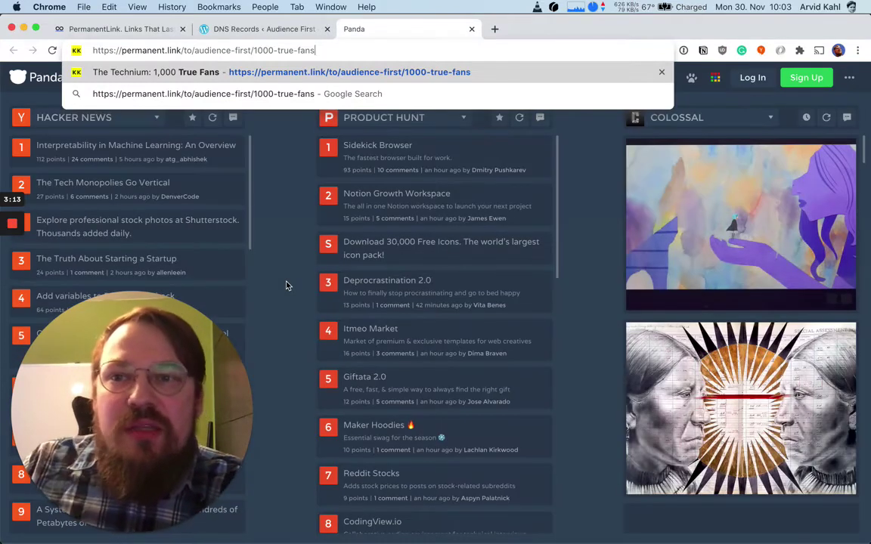
pyautogui.press('Return')
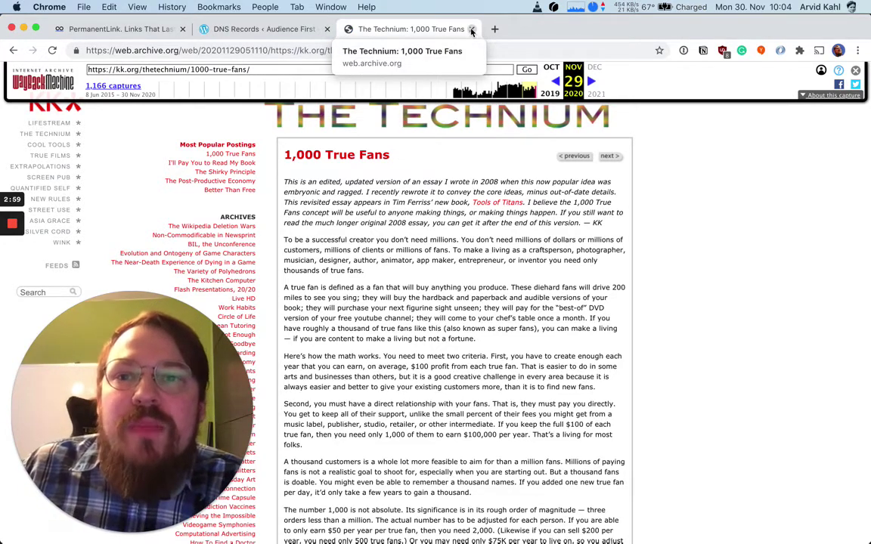
pyautogui.click(99, 28)
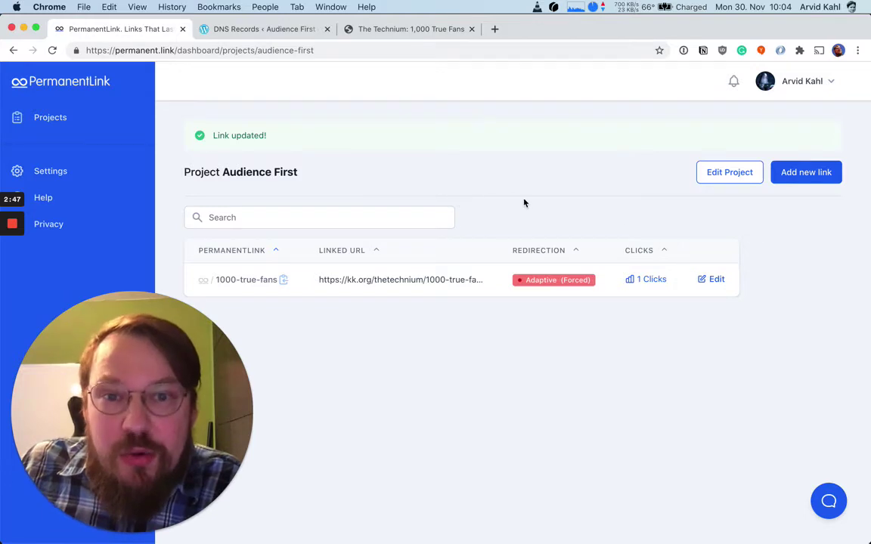
# Enable Consider Original Link Reachable in the link's Advanced Settings and save it as plain Adaptive
pyautogui.click(710, 280)
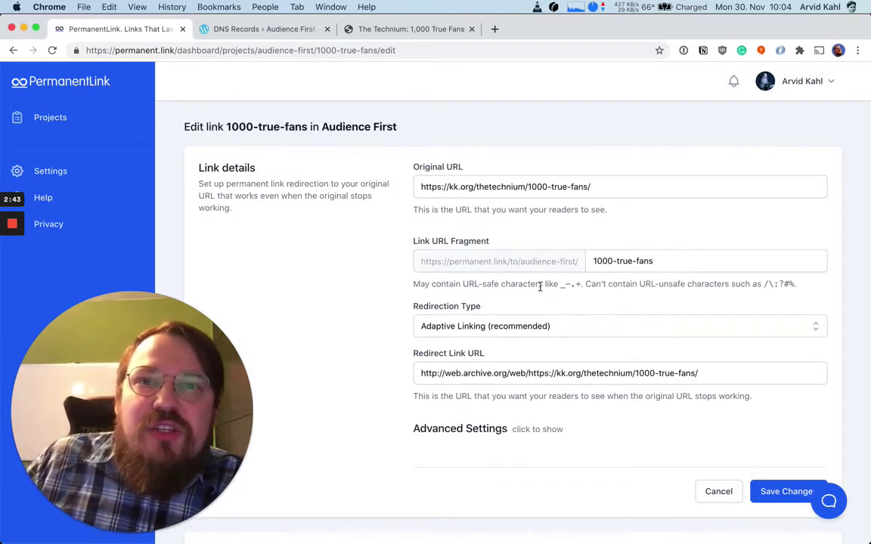
pyautogui.scroll(-5, 540, 303)
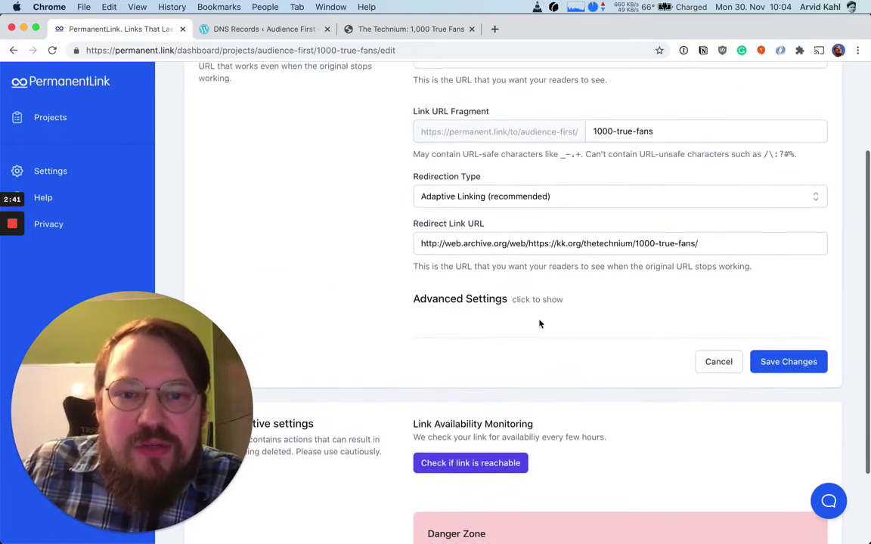
pyautogui.click(542, 299)
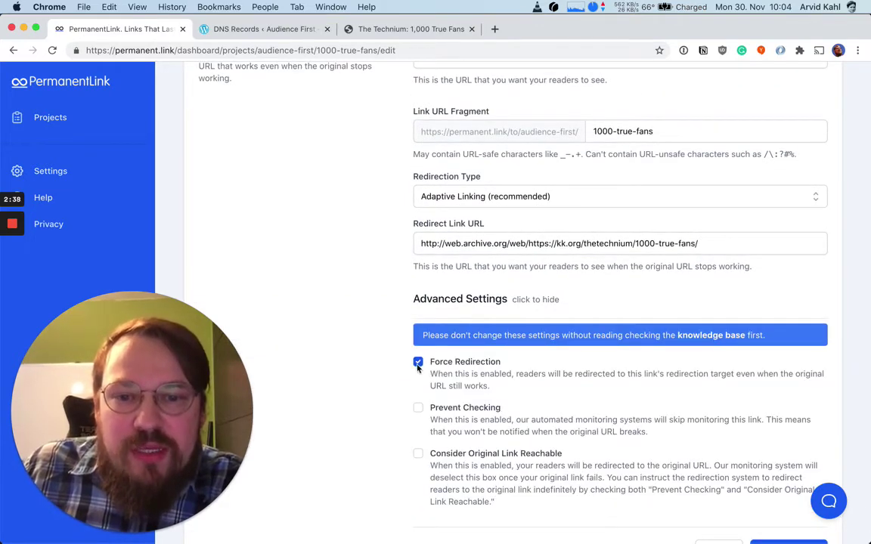
pyautogui.click(418, 455)
pyautogui.scroll(-4, 420, 456)
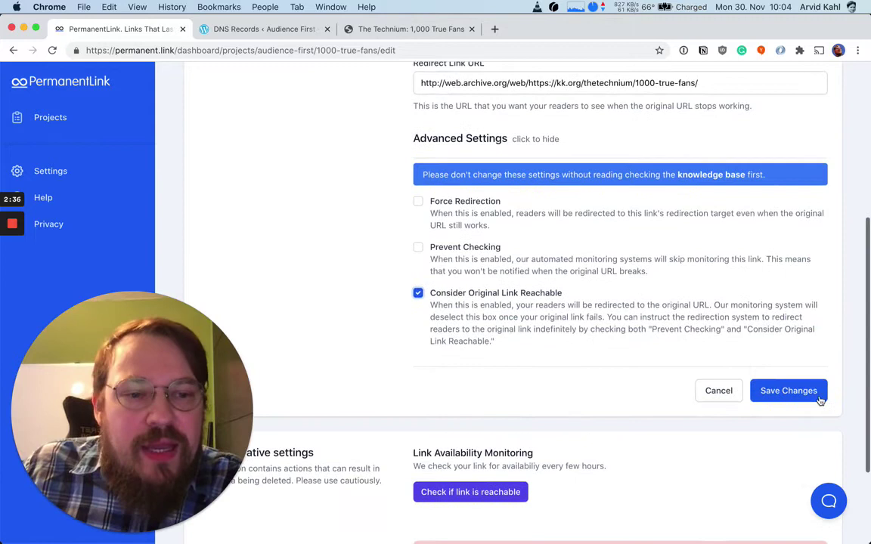
pyautogui.click(813, 393)
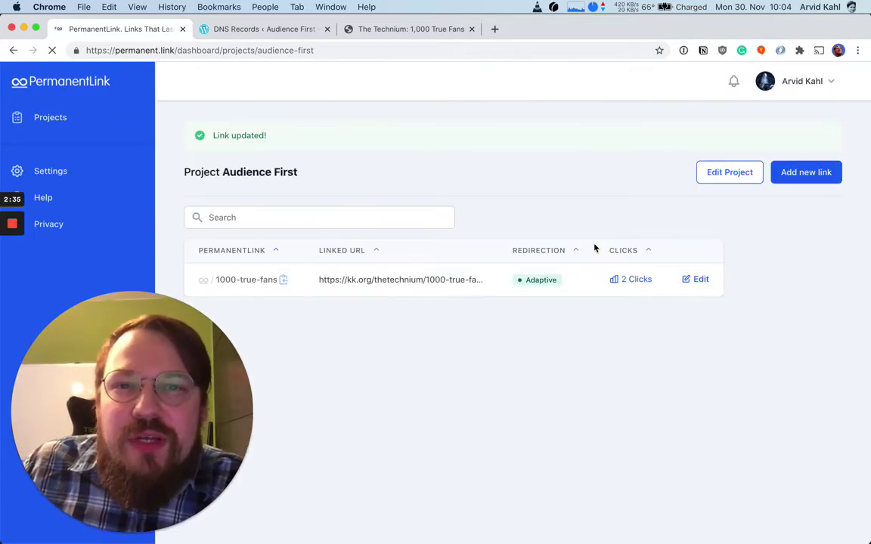
# Enable Use a Custom Domain for Audience First and check the domain's DNS records in WordPress
pyautogui.click(723, 174)
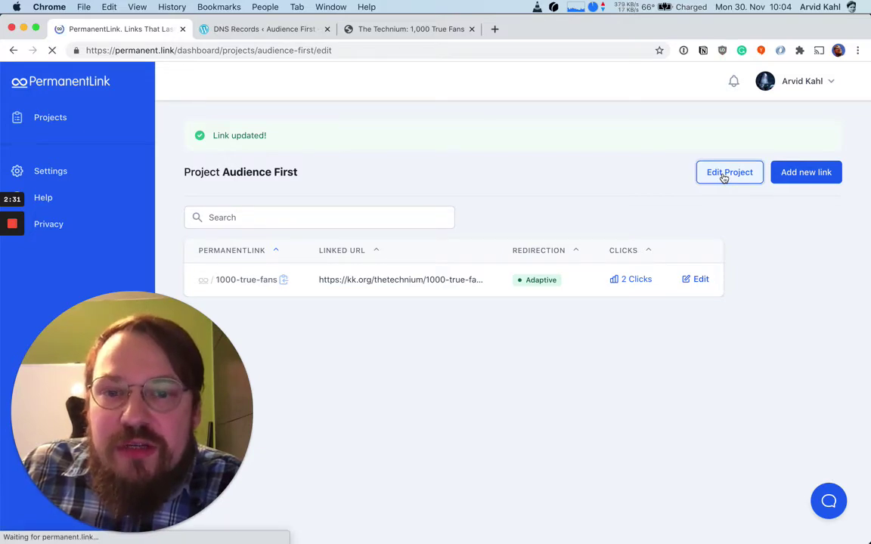
pyautogui.scroll(-10, 548, 301)
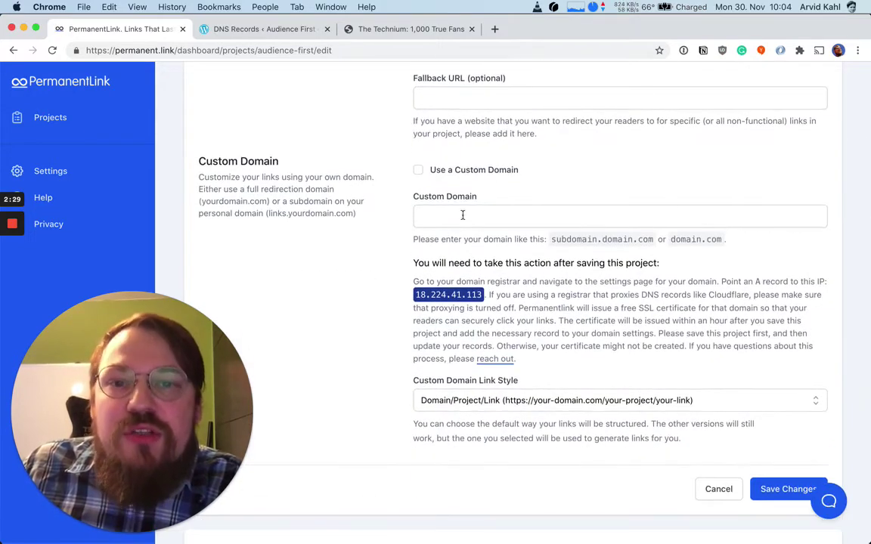
pyautogui.click(419, 171)
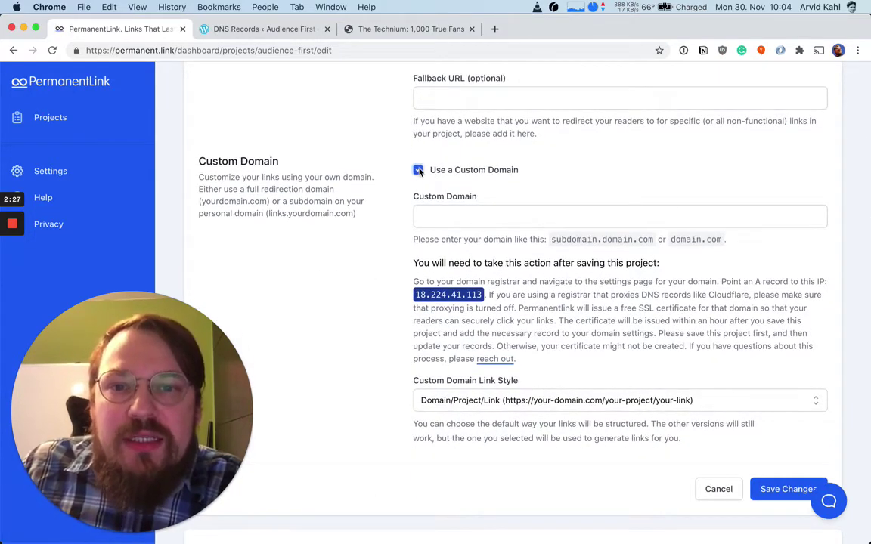
pyautogui.click(271, 30)
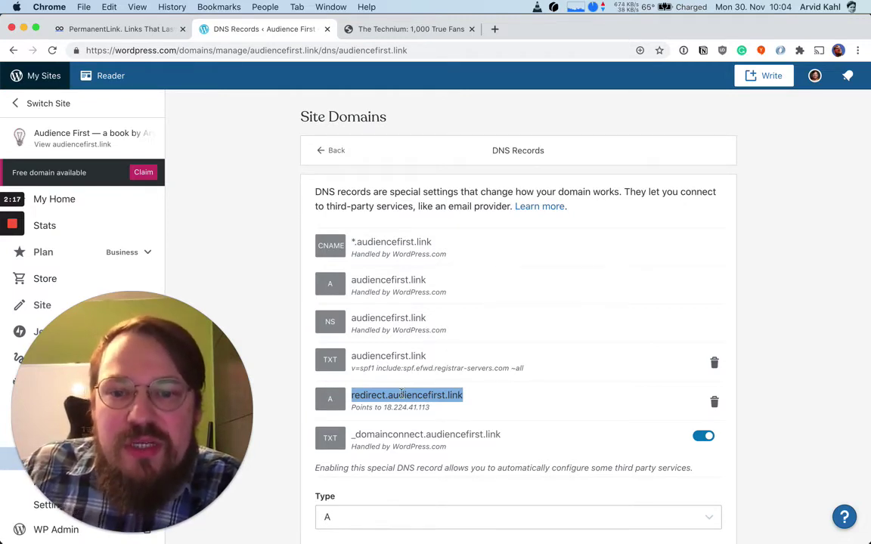
pyautogui.click(88, 29)
# Set the custom domain to redirect.audiencefirst.link with Domain/Link style and save
pyautogui.click(461, 215)
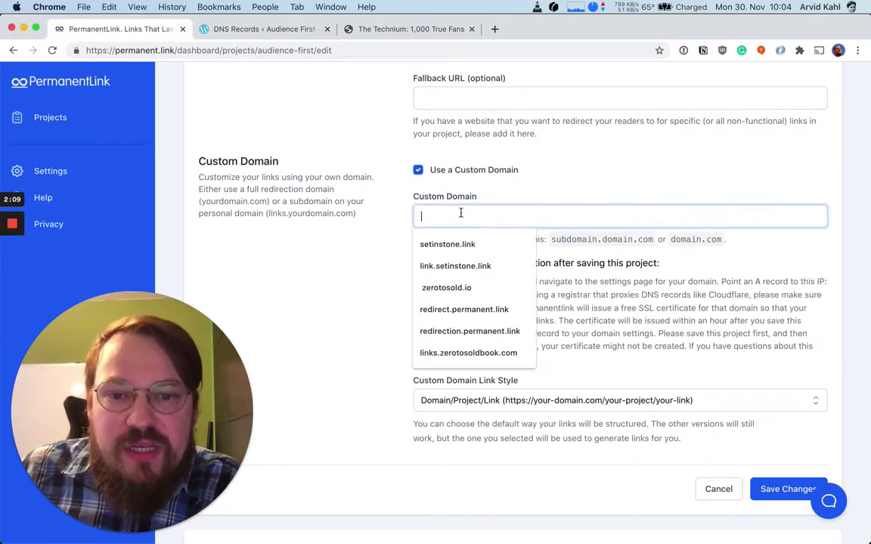
pyautogui.press('super+v')
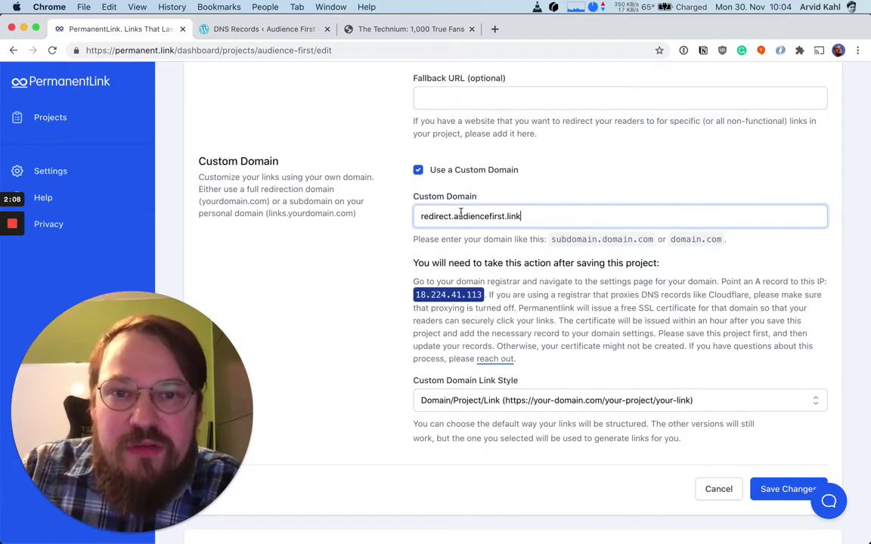
pyautogui.click(467, 409)
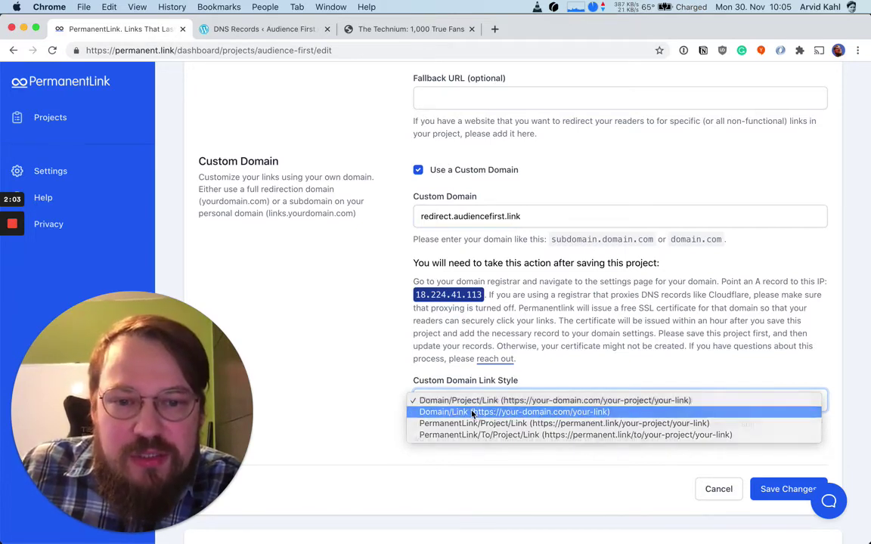
pyautogui.click(472, 411)
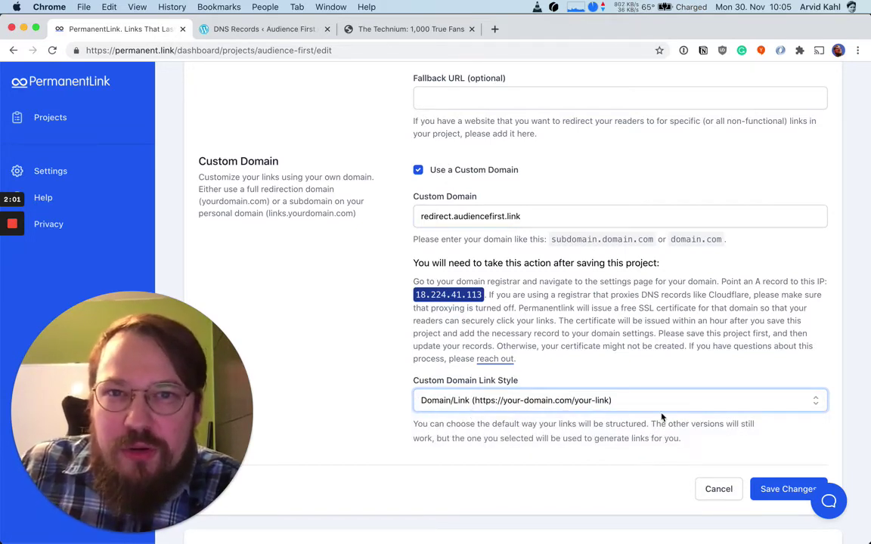
pyautogui.click(773, 498)
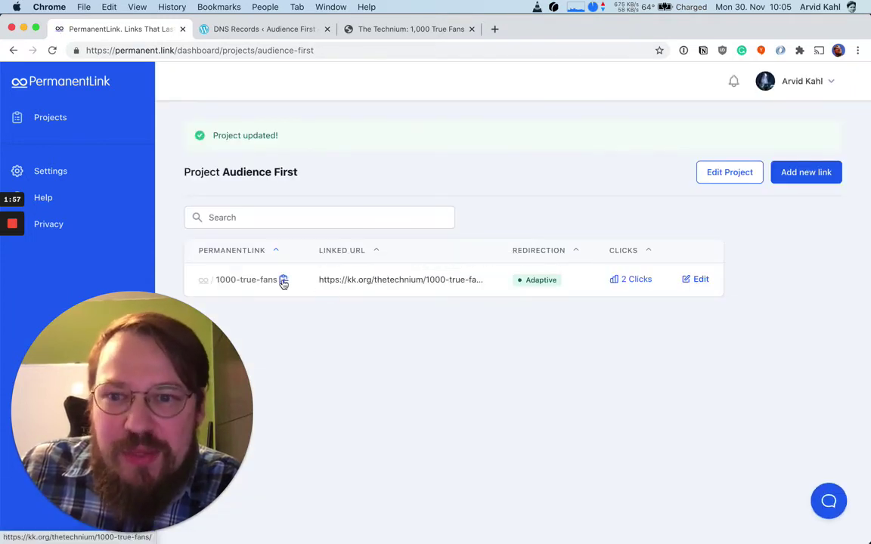
# Open redirect.audiencefirst.link/1000-true-fans in a new tab to verify it, then go back to PermanentLink
pyautogui.click(283, 280)
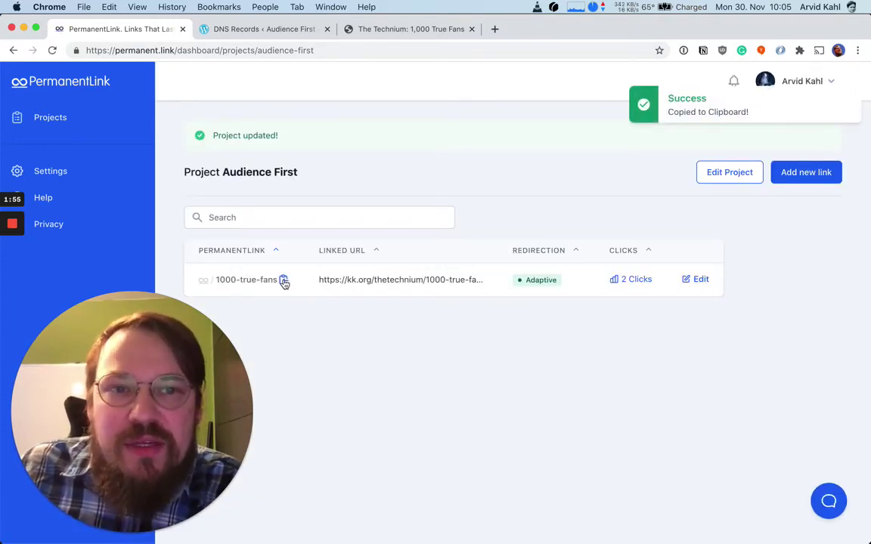
pyautogui.press('super+t')
pyautogui.press('super+v')
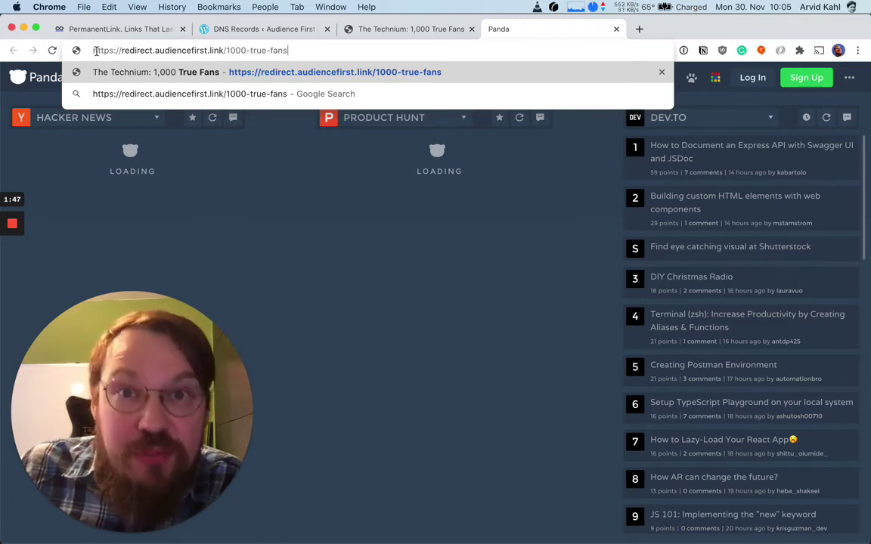
pyautogui.press('Return')
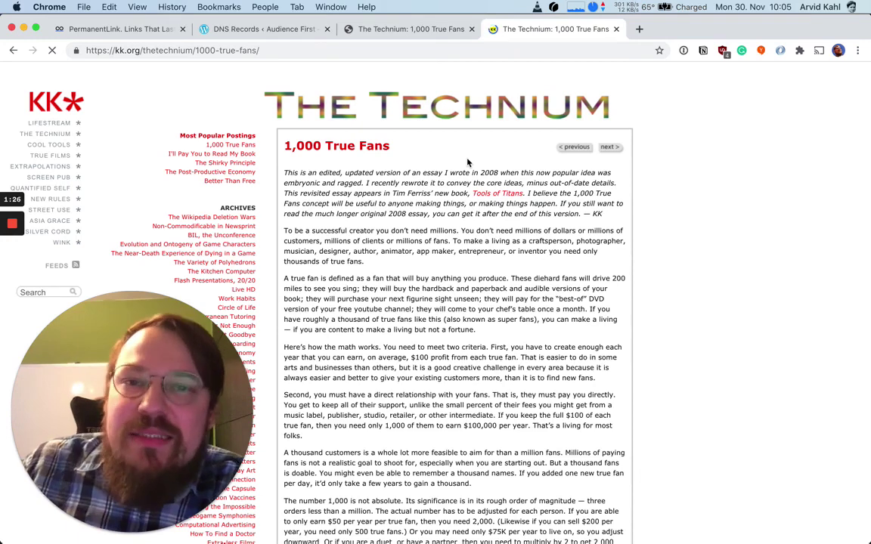
pyautogui.click(121, 29)
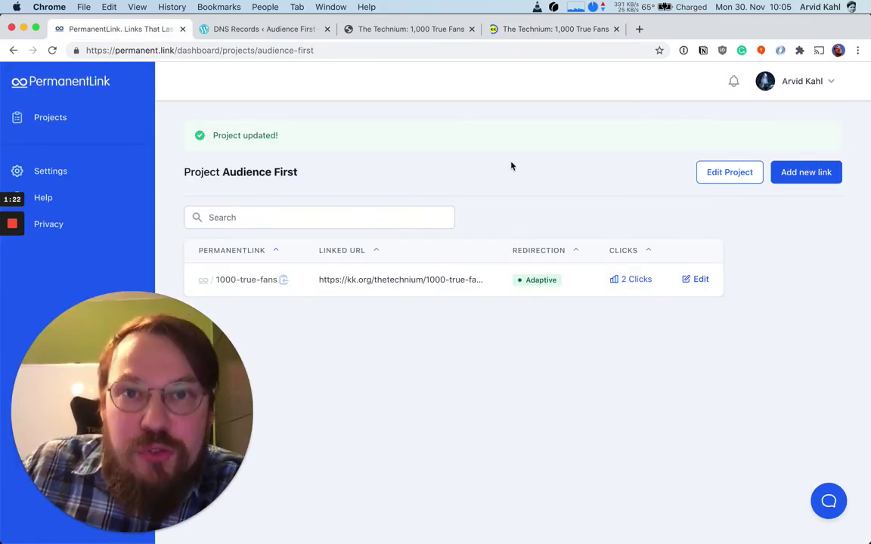